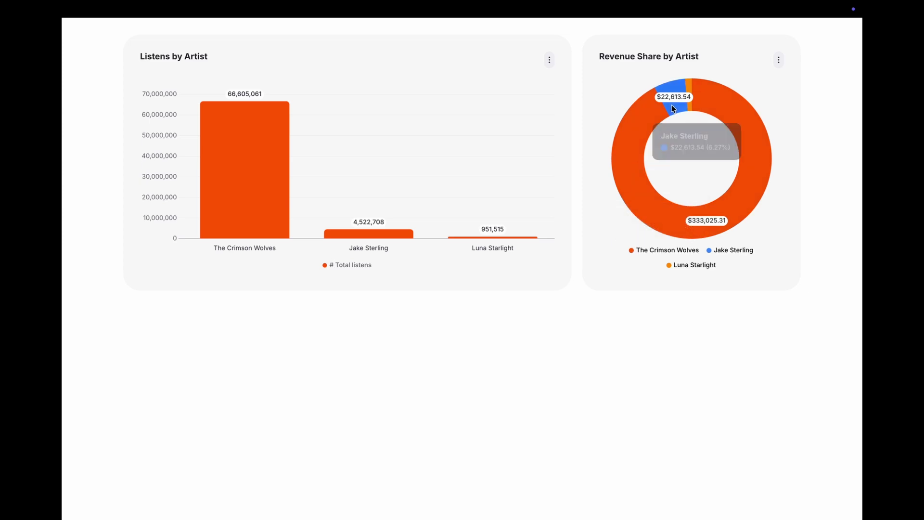
Step: Drill into the blue and orange slices of the revenue share chart, paging through the orange artist's album table before closing the details
left_click(677, 97)
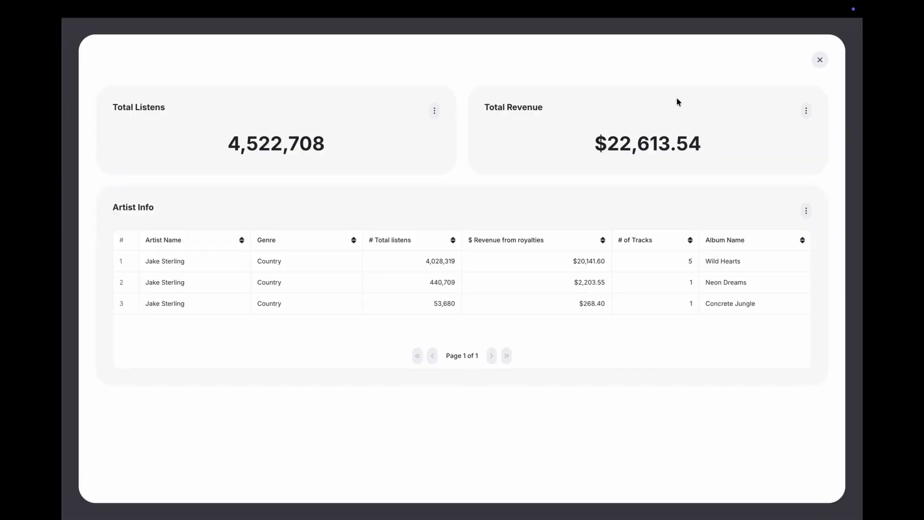
left_click(821, 61)
mouse_move(690, 87)
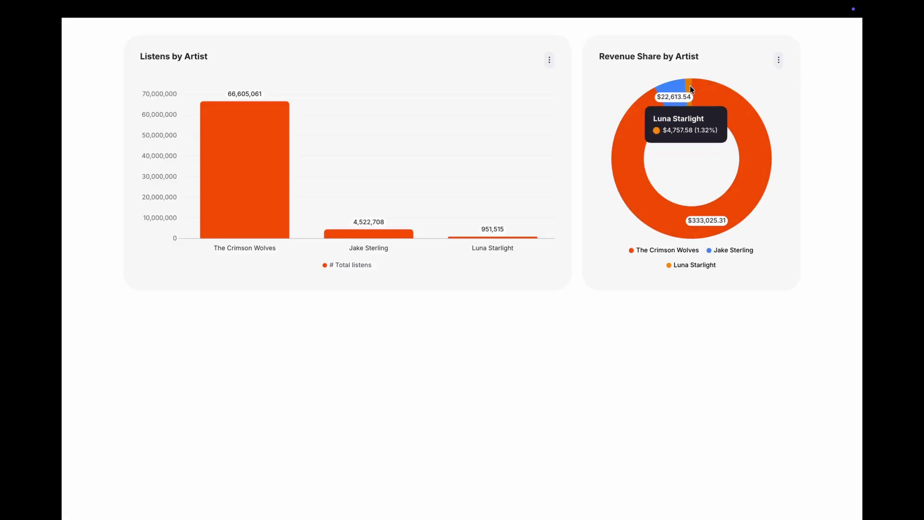
left_click(688, 85)
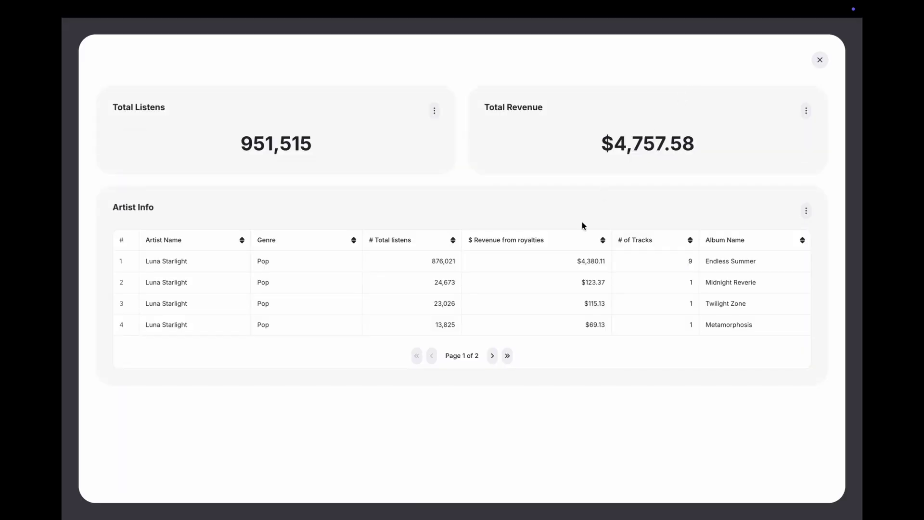
left_click(492, 356)
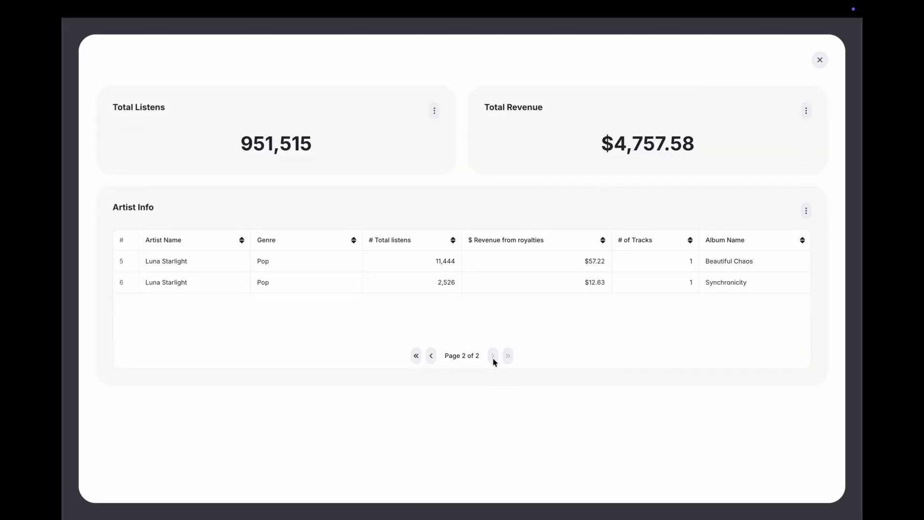
left_click(430, 356)
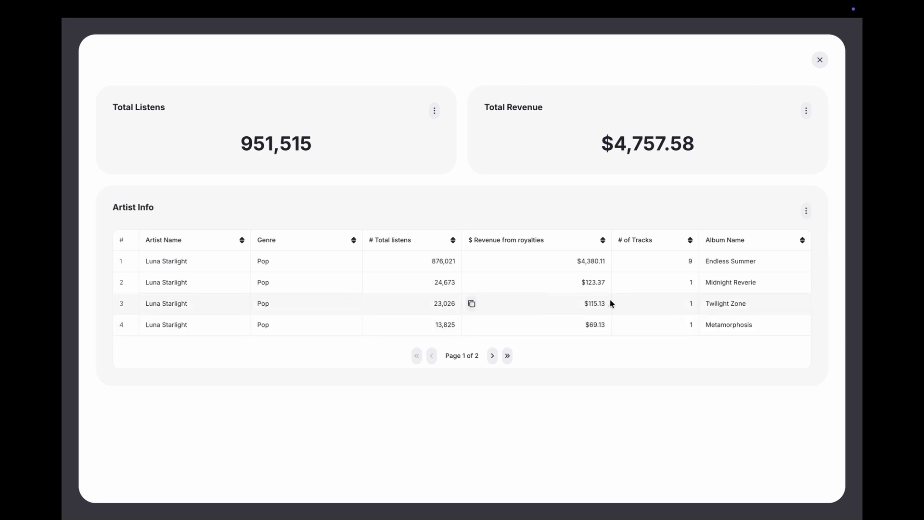
left_click(821, 62)
mouse_move(752, 155)
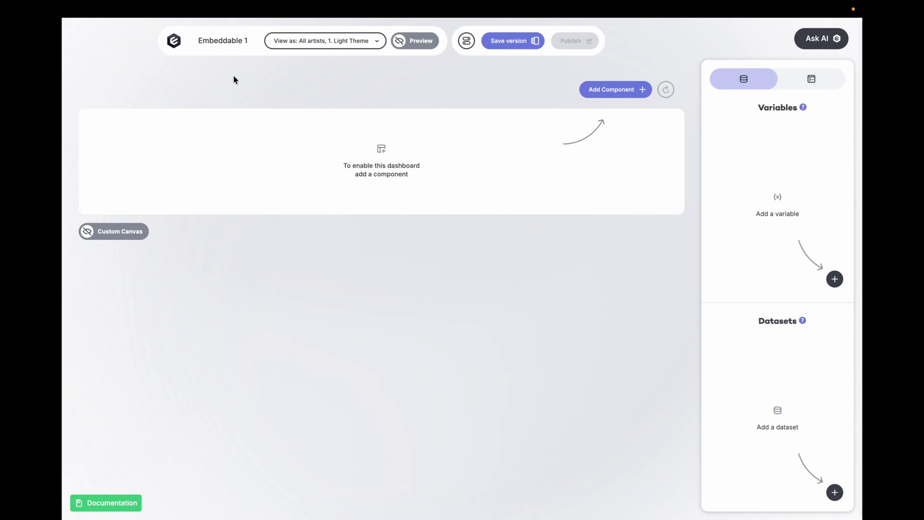
Step: Rename the new embeddable as "Child Dashboard"
left_click(227, 43)
type("Child E")
key("BackSpace")
type("Dashboard")
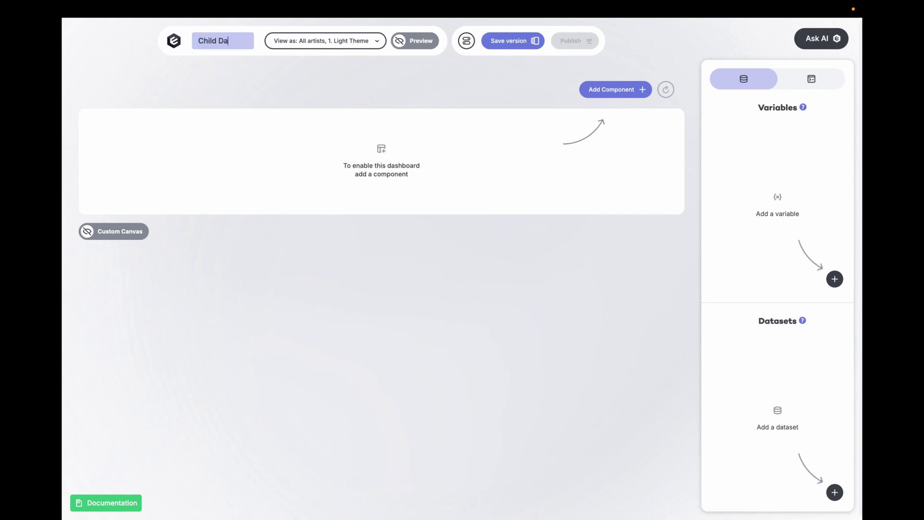
key("Return")
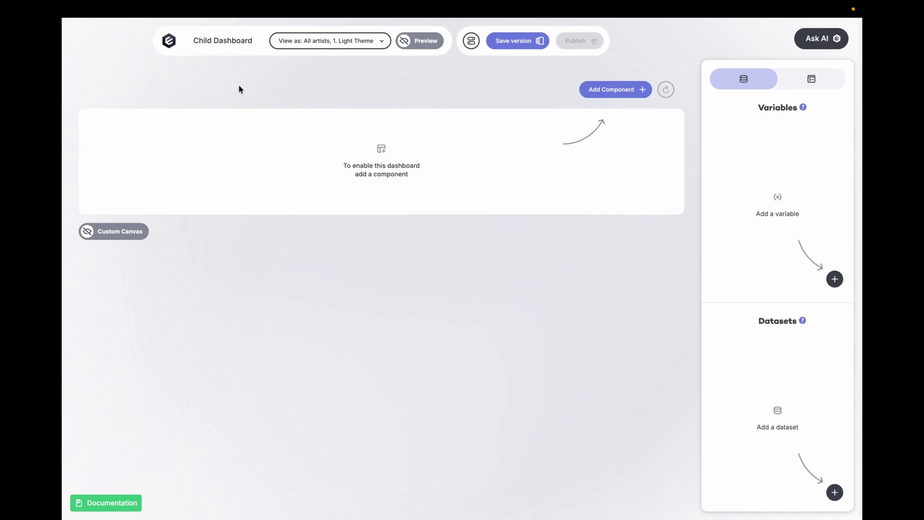
Step: Create a dataset named "Daily Listeners" based on the Daily Listeners Data model
left_click(836, 495)
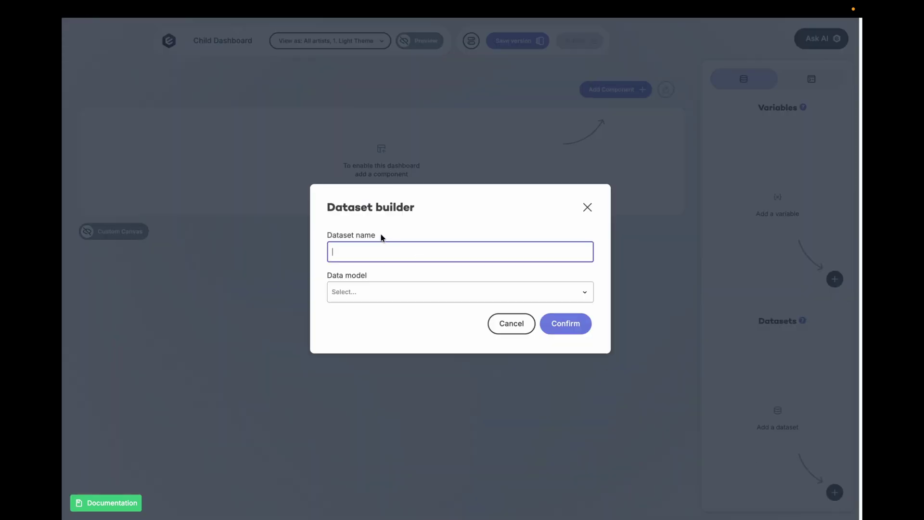
type("Daily Listeners")
left_click(366, 291)
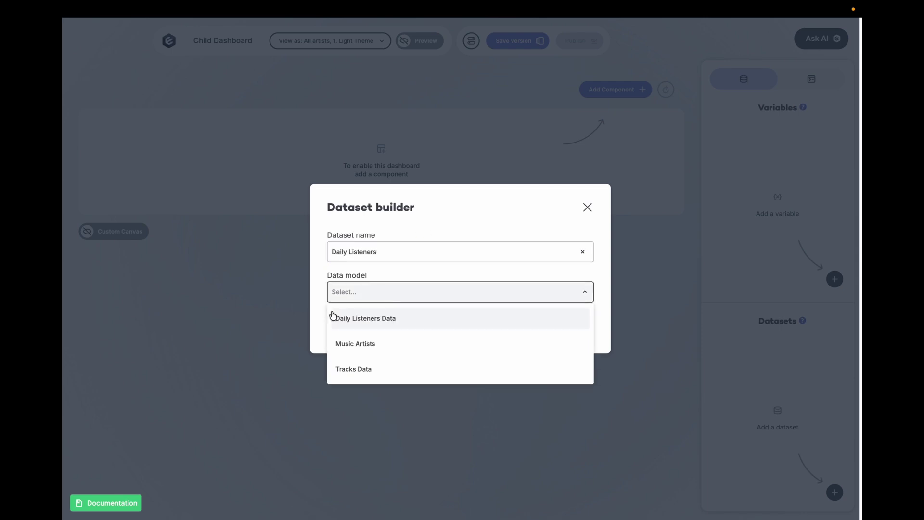
left_click(361, 321)
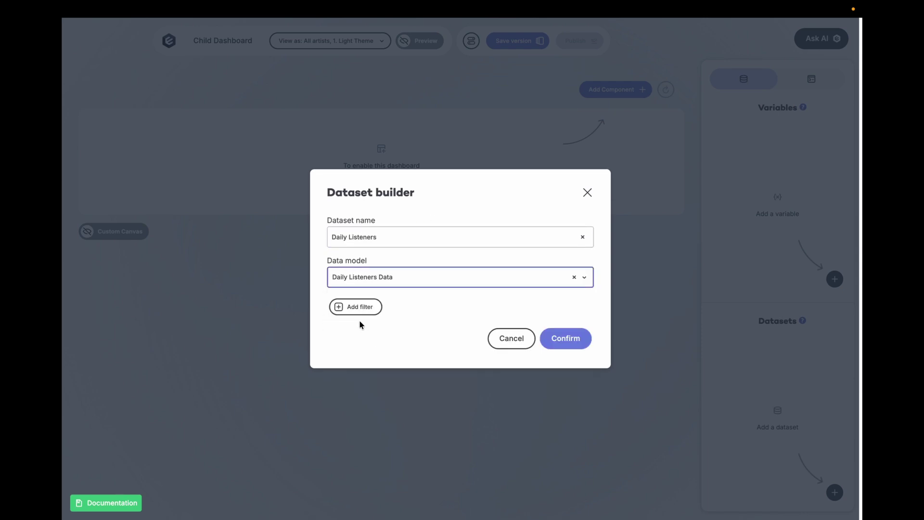
left_click(567, 339)
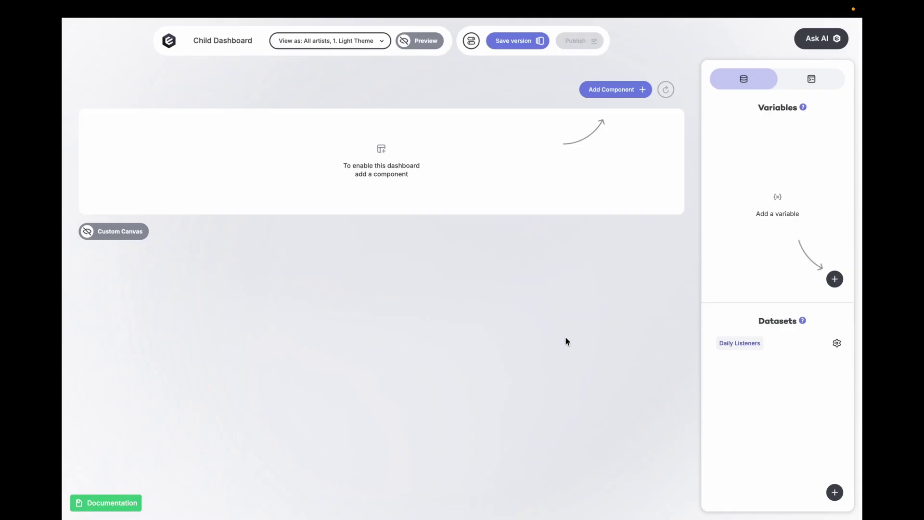
Step: Start a paginated table chart component that uses the Daily Listeners dataset
left_click(621, 90)
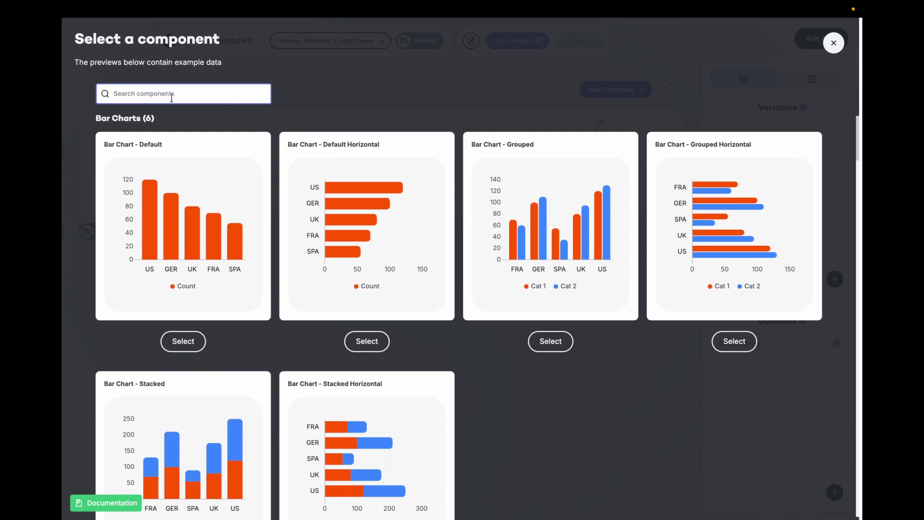
type("table")
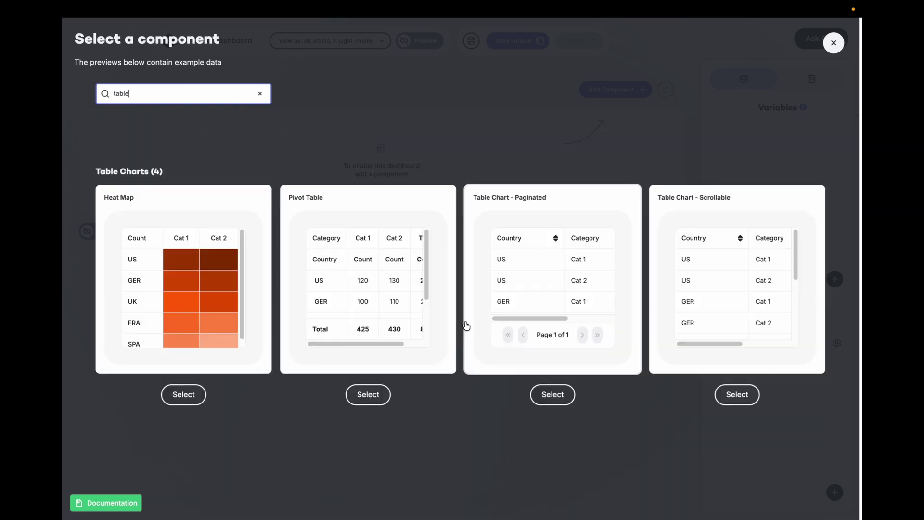
left_click(552, 394)
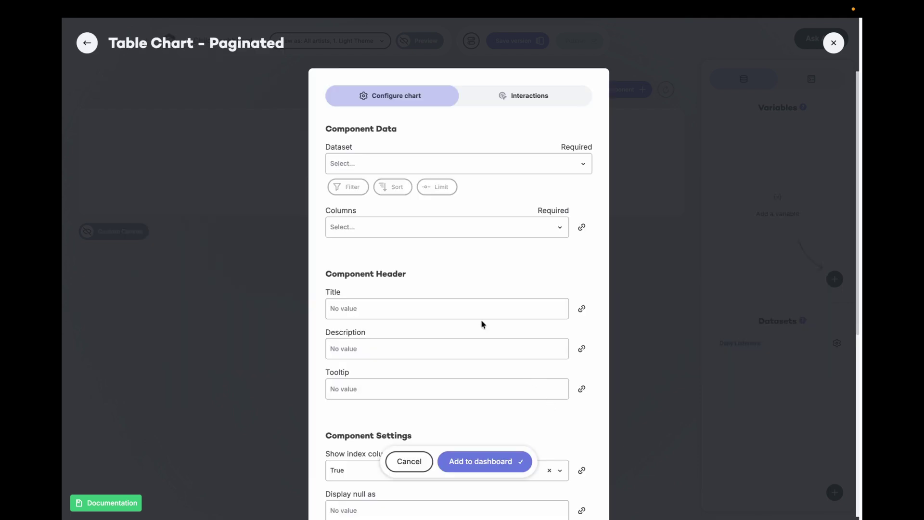
left_click(339, 162)
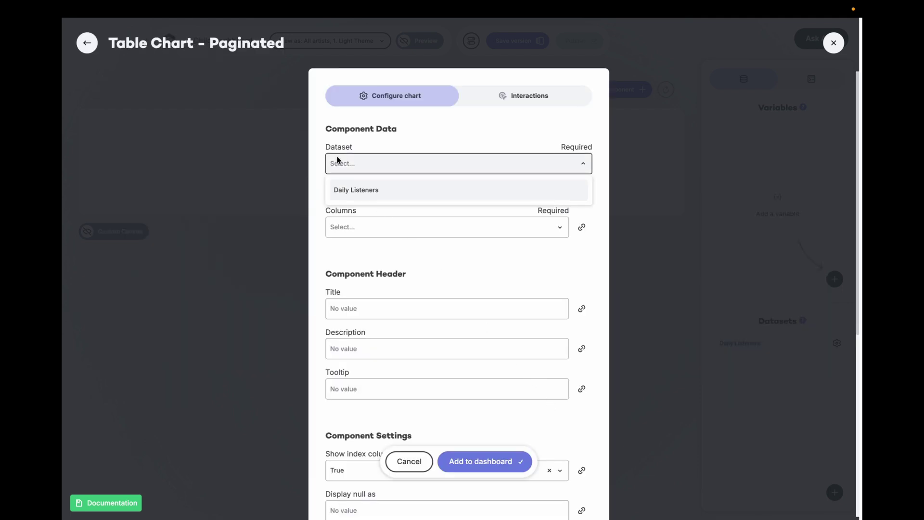
left_click(366, 192)
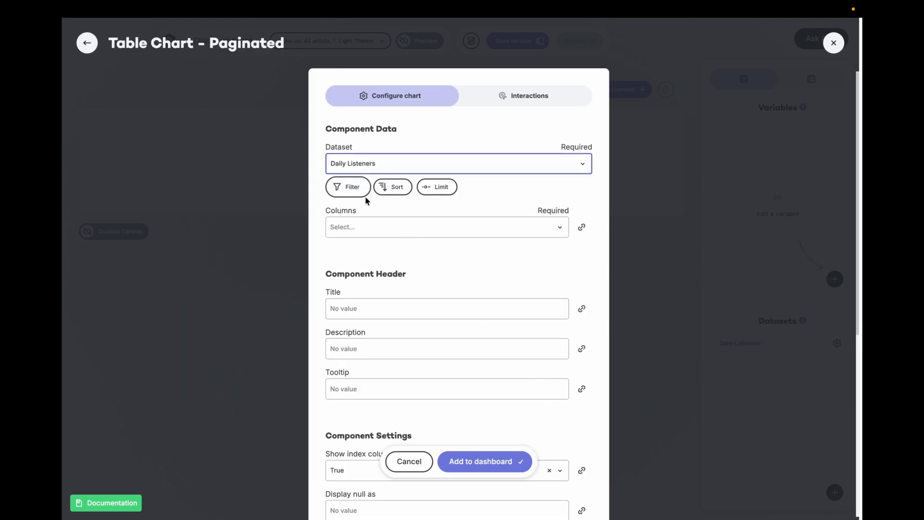
Step: Include Total listens, Revenue from royalties, Age Group, Country, Date listened, Gender and Unique Listeners as the table's columns
left_click(378, 229)
left_click(339, 294)
left_click(338, 318)
left_click(336, 342)
left_click(338, 366)
left_click(338, 389)
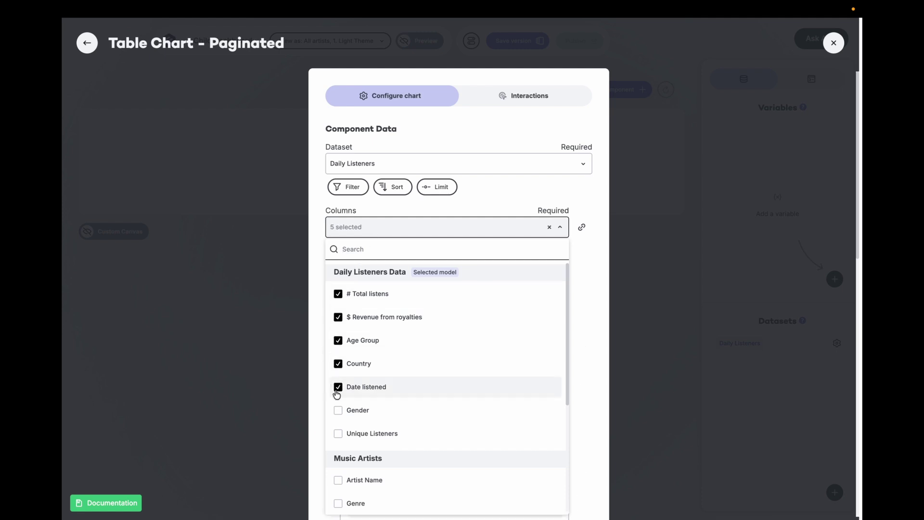
left_click(349, 413)
left_click(354, 435)
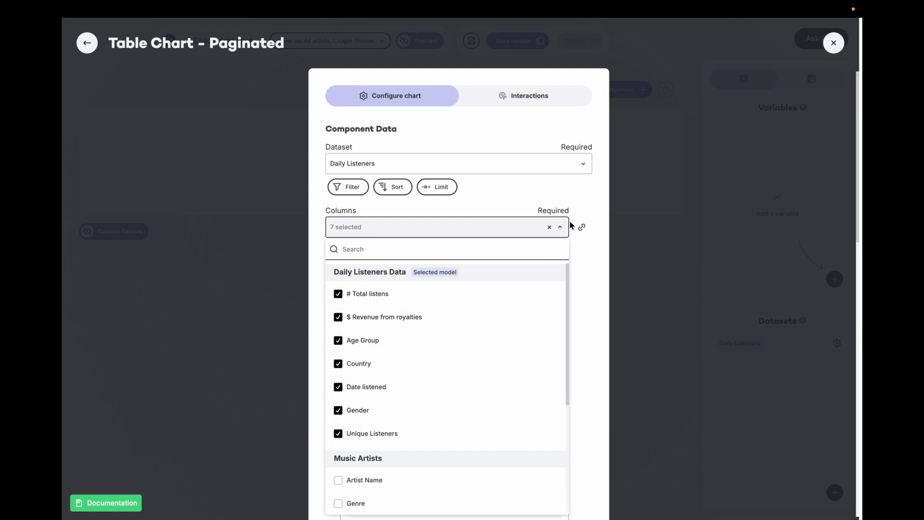
left_click(603, 200)
Step: Add the table to the dashboard with the title "Daily Listeners by Age Group" and make it taller, so eight rows fit
scroll(524, 305, "down", 3)
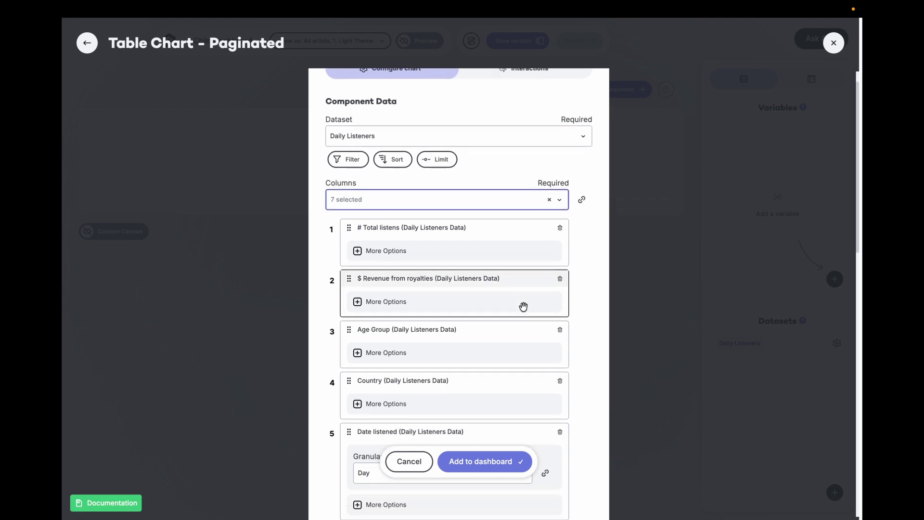
scroll(520, 303, "down", 10)
left_click(355, 130)
type("Daily")
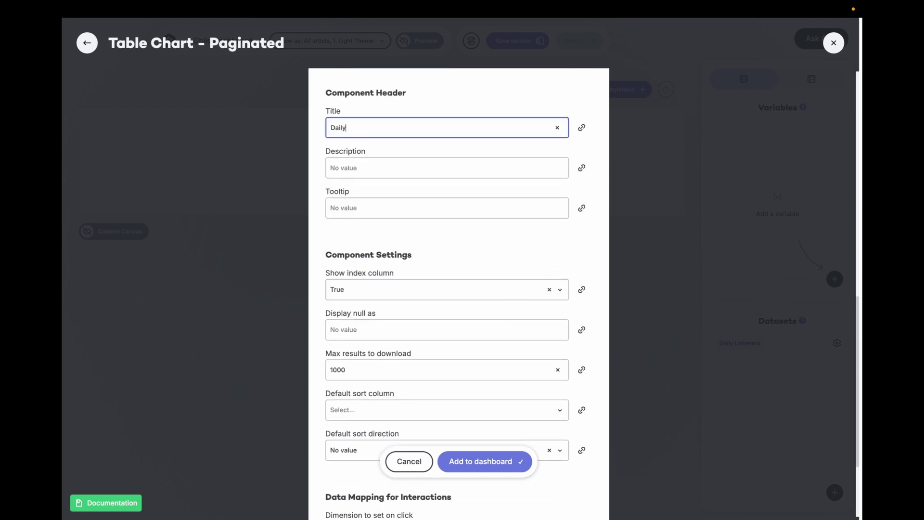
type(" Listeners by Age Group")
left_click(484, 460)
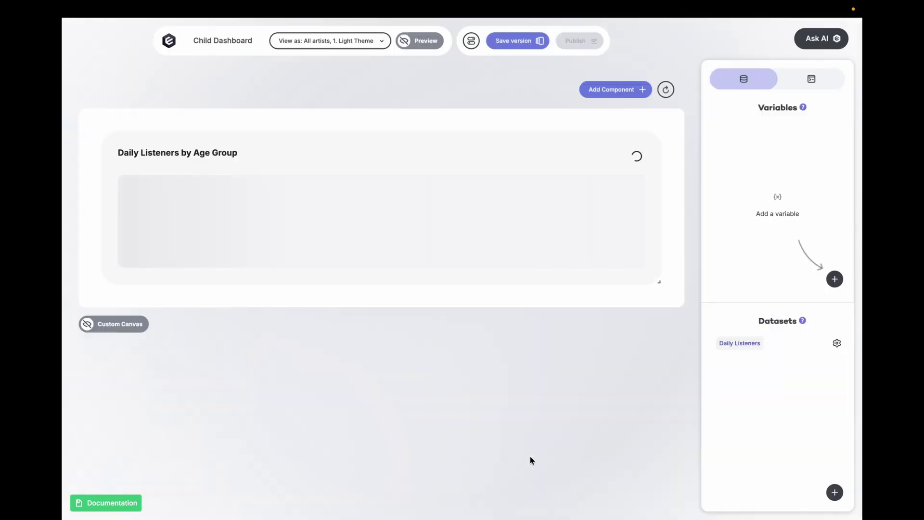
left_click_drag(661, 280, 662, 417)
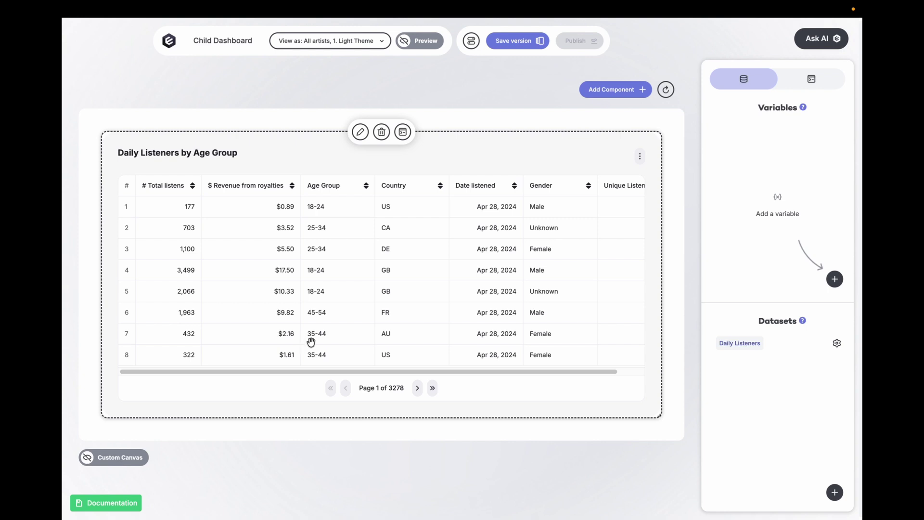
Step: Create a Text variable named "Age Group" with no default value and only a single value allowed
left_click(836, 280)
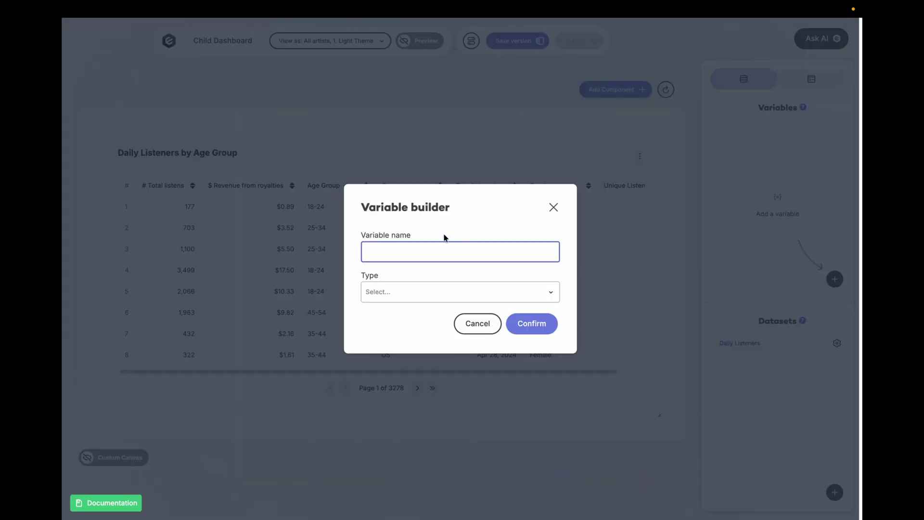
type("Age Group")
left_click(386, 299)
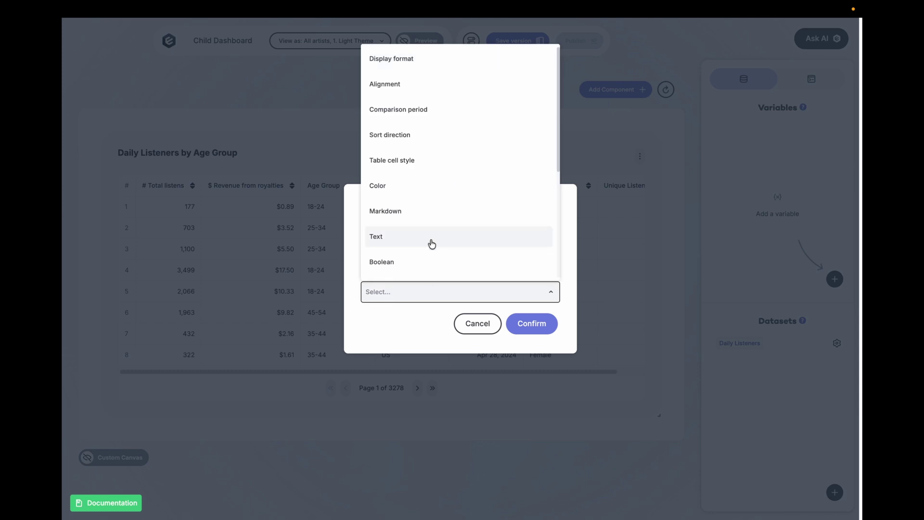
left_click(378, 237)
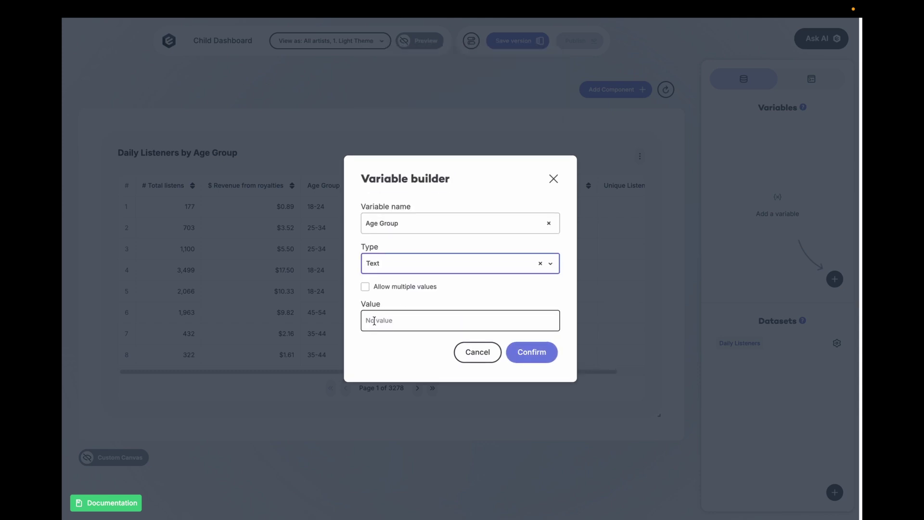
left_click(524, 356)
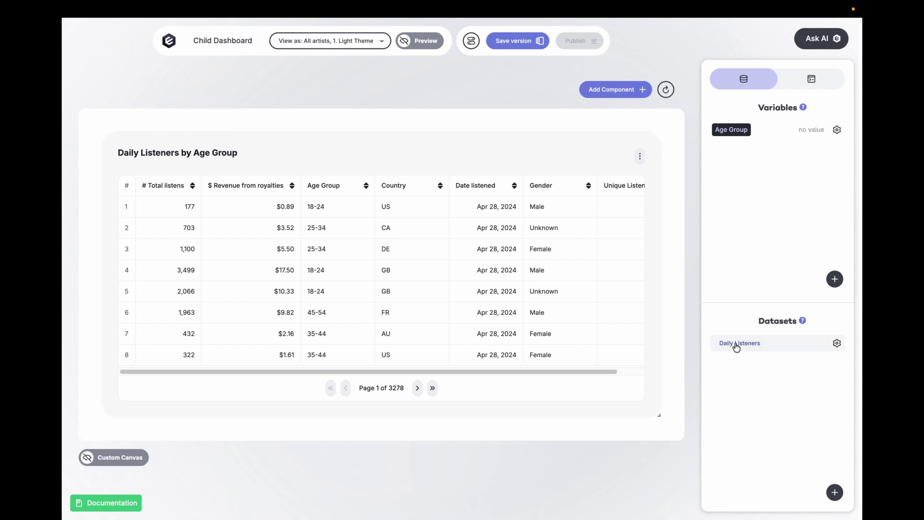
Step: Filter the Daily Listeners dataset so that its Age Group dimension equals the Age Group variable
left_click(838, 345)
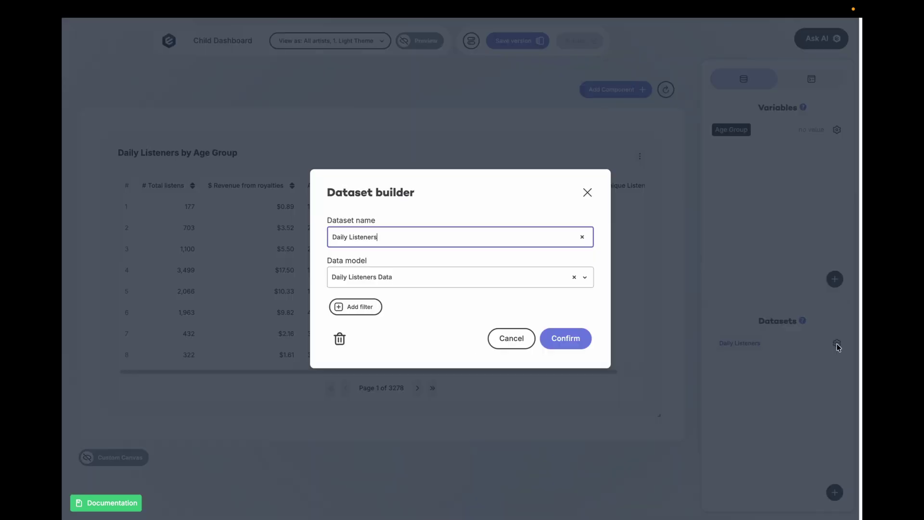
left_click(348, 308)
left_click(377, 308)
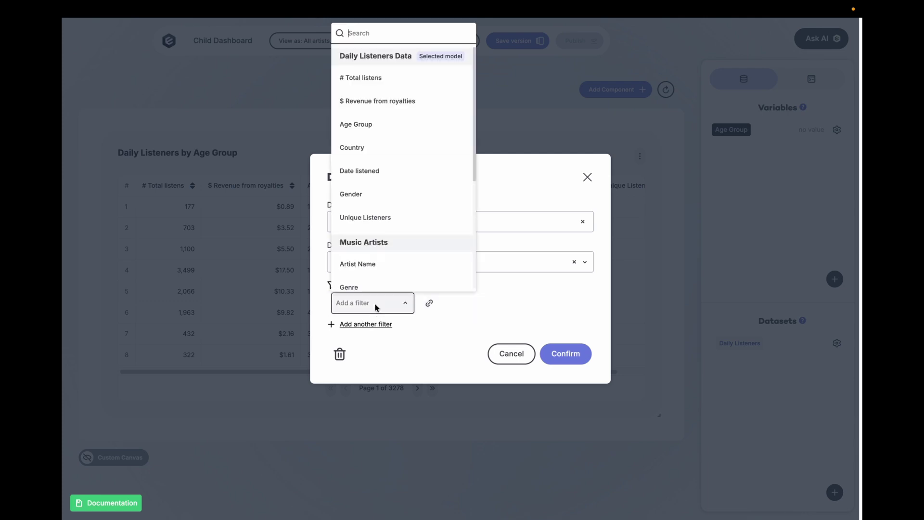
left_click(354, 125)
left_click(501, 304)
left_click(557, 303)
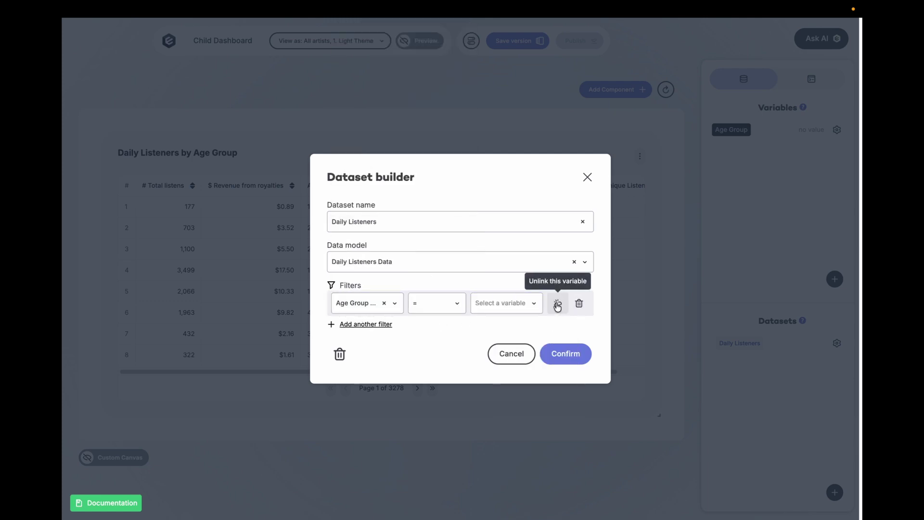
left_click(489, 302)
left_click(490, 331)
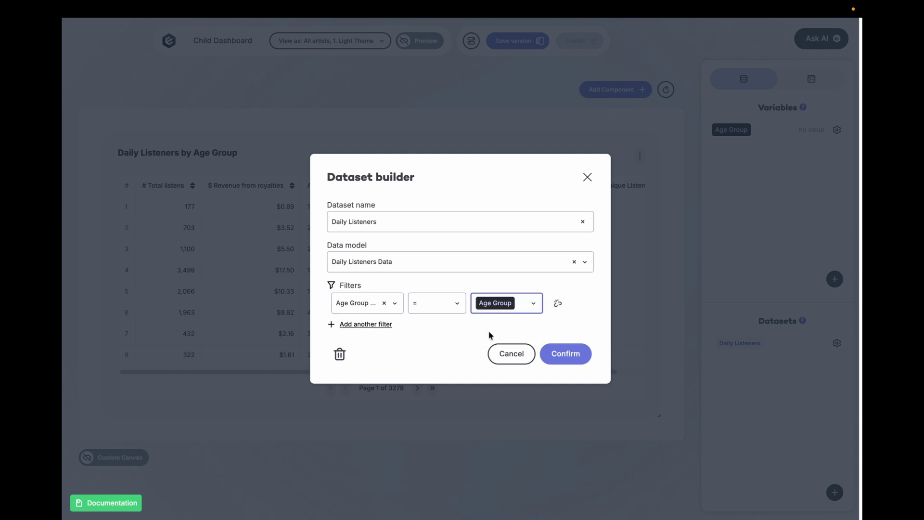
left_click(573, 355)
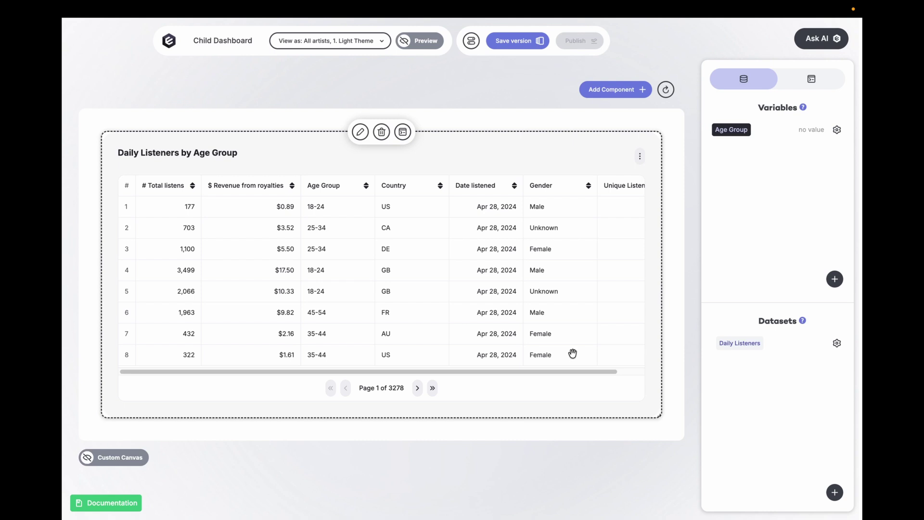
Step: Leave the child dashboard, create a new embeddable in the workspace and name it "Parent Dashboard"
left_click(168, 44)
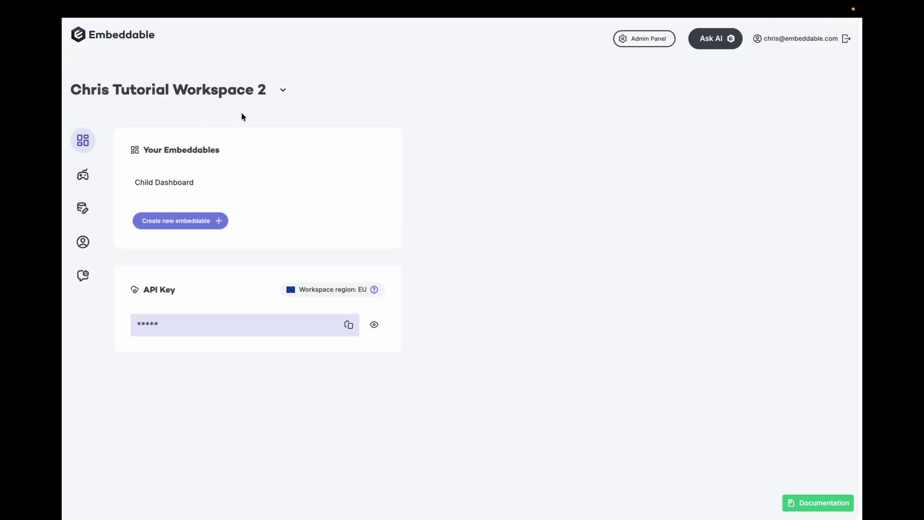
left_click(178, 221)
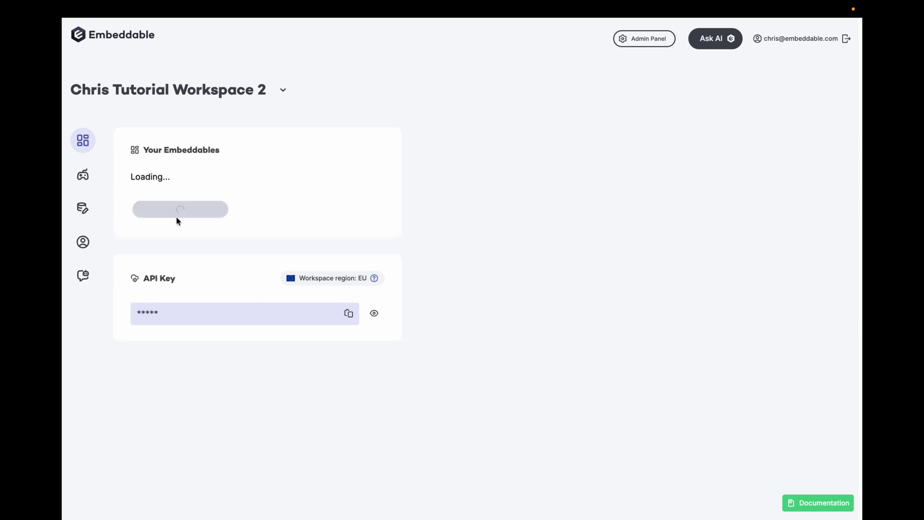
left_click(228, 41)
key("ctrl+a")
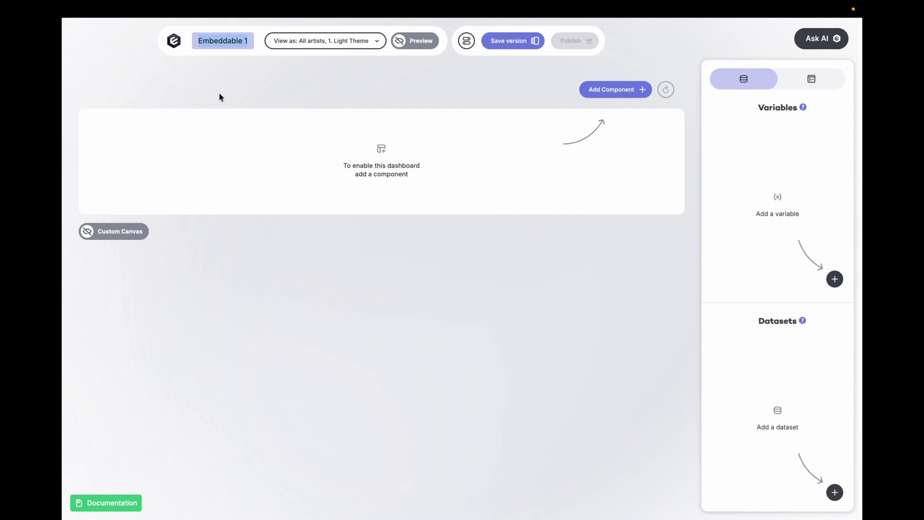
type("Parent Dashb")
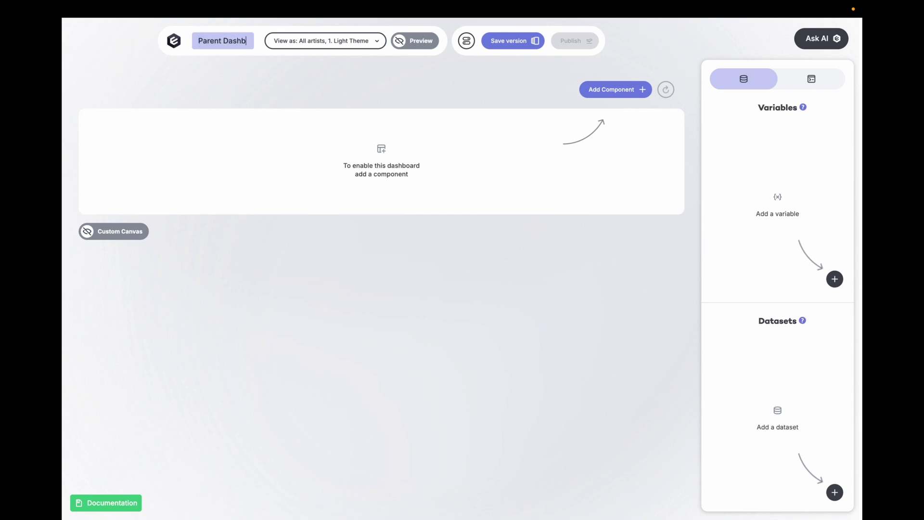
type("oard")
left_click(264, 111)
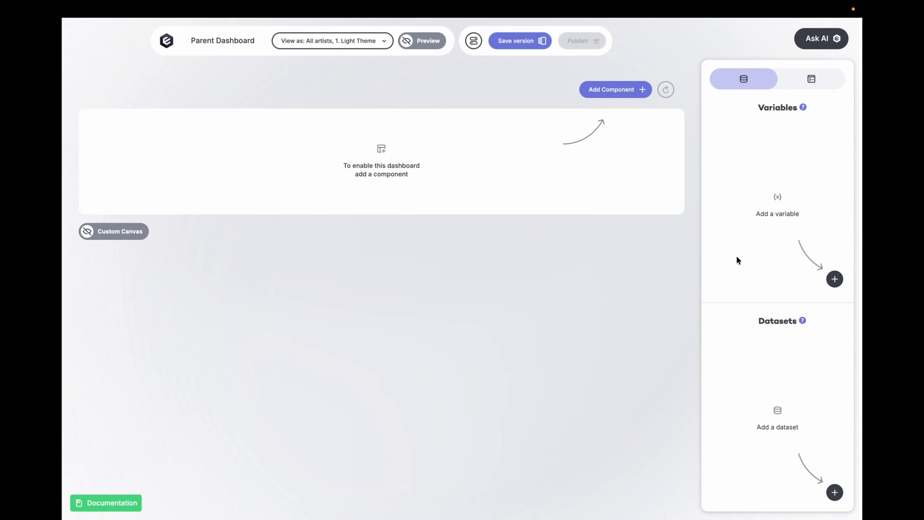
Step: Create a dataset named "Daily Listeners" based on the Daily Listeners Data model
left_click(835, 492)
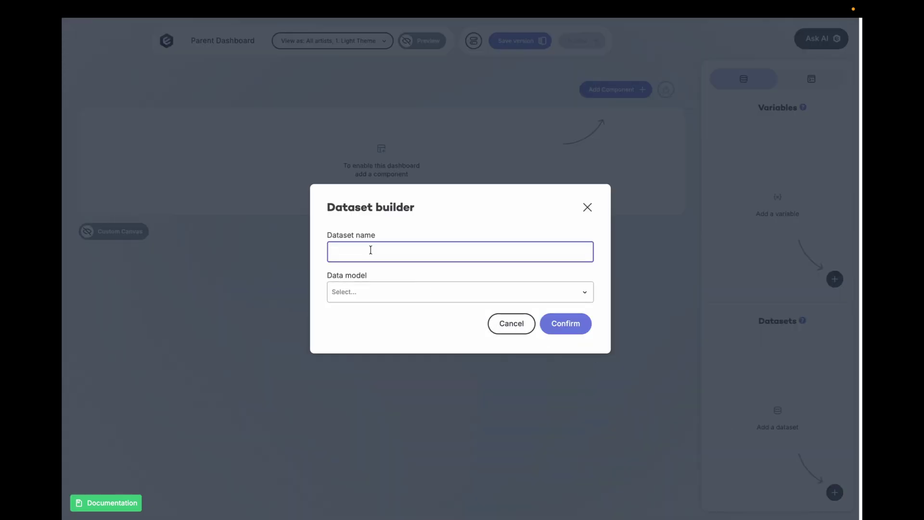
type("Daily Listeners")
left_click(368, 290)
left_click(354, 319)
left_click(559, 341)
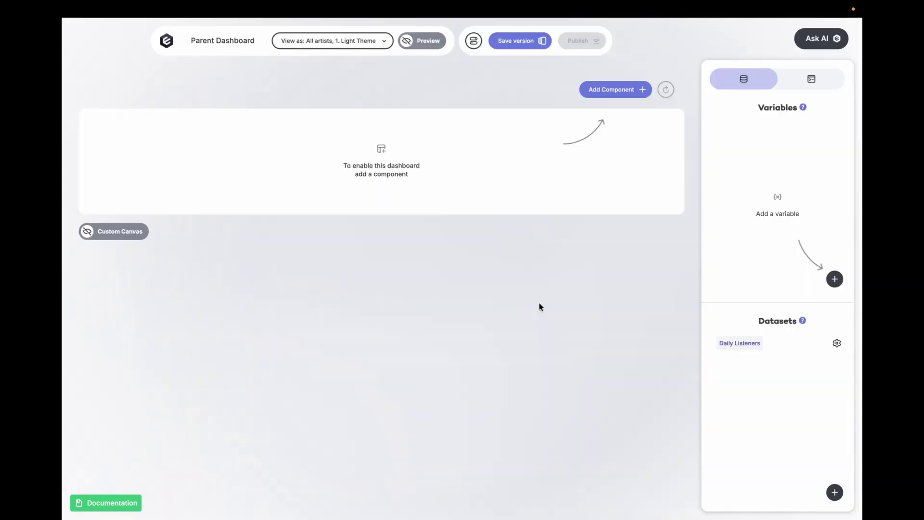
Step: Start a default bar chart on the Daily Listeners dataset with Total listens as the measure and Age Group on the X-axis
left_click(609, 88)
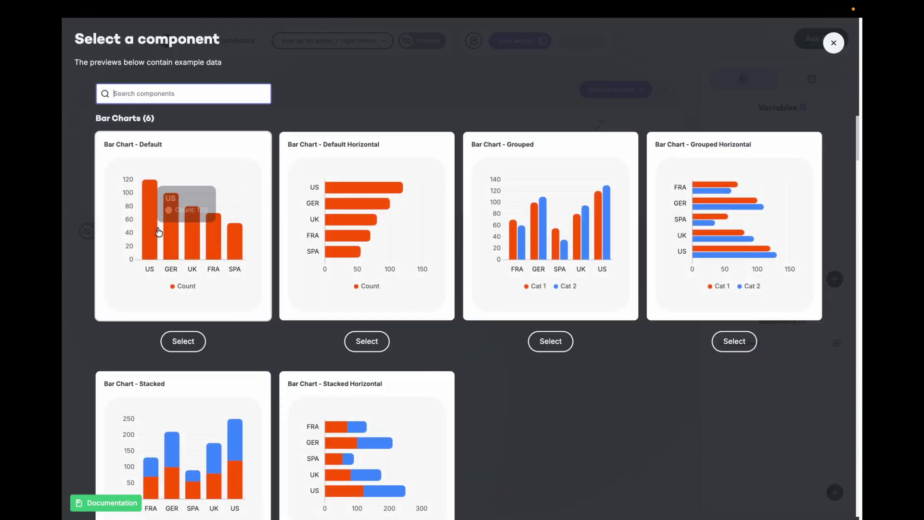
left_click(179, 340)
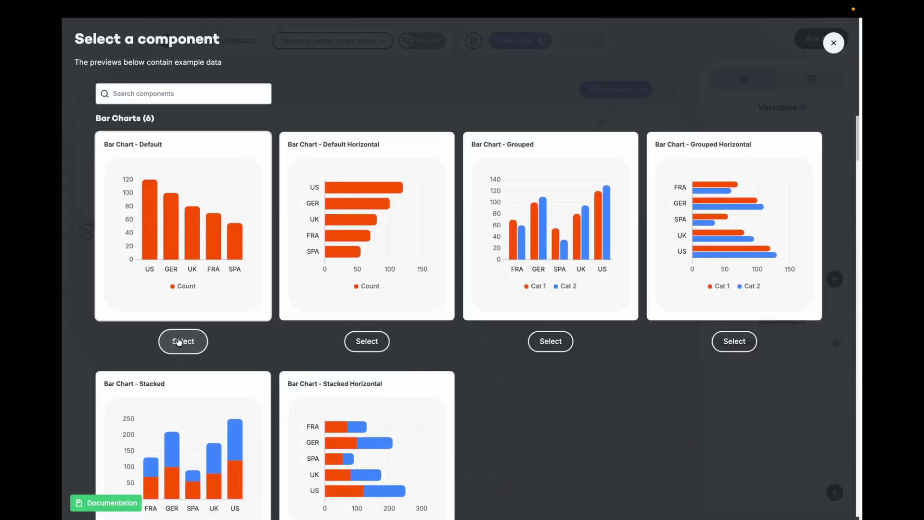
left_click(384, 163)
left_click(352, 188)
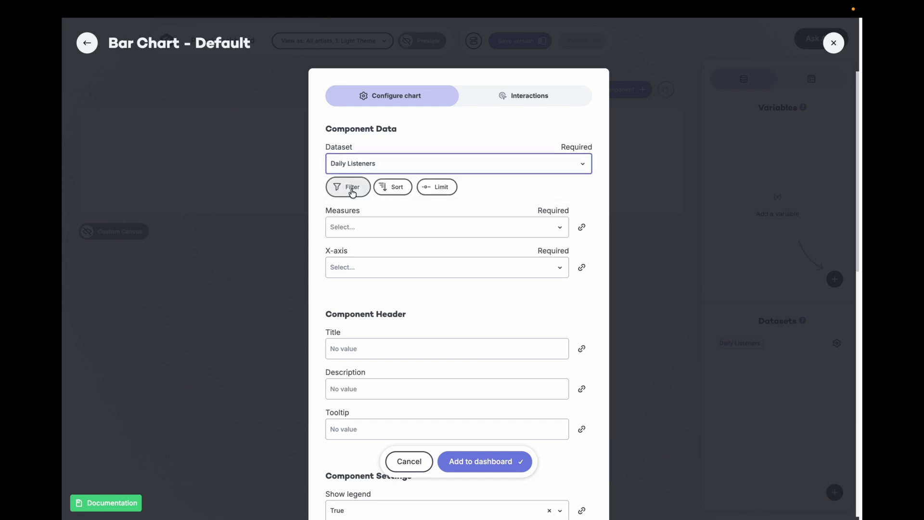
left_click(370, 228)
left_click(339, 293)
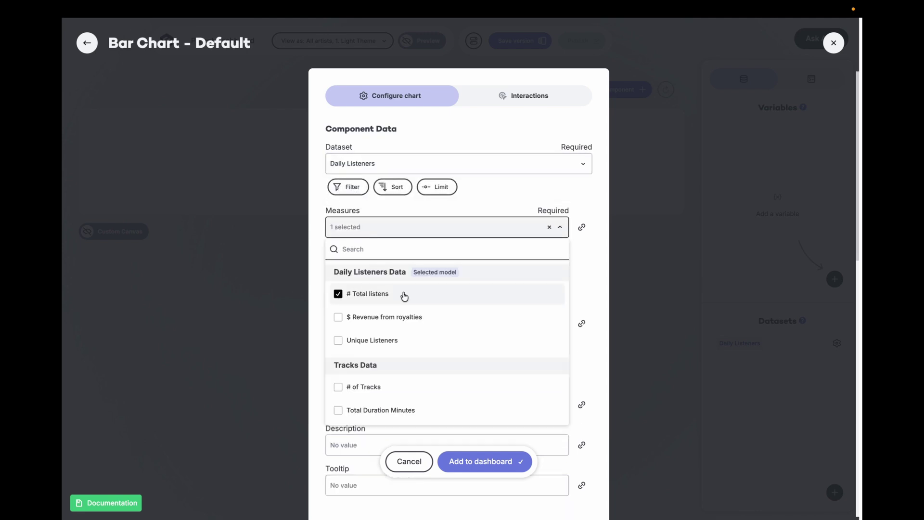
left_click(511, 190)
left_click(348, 325)
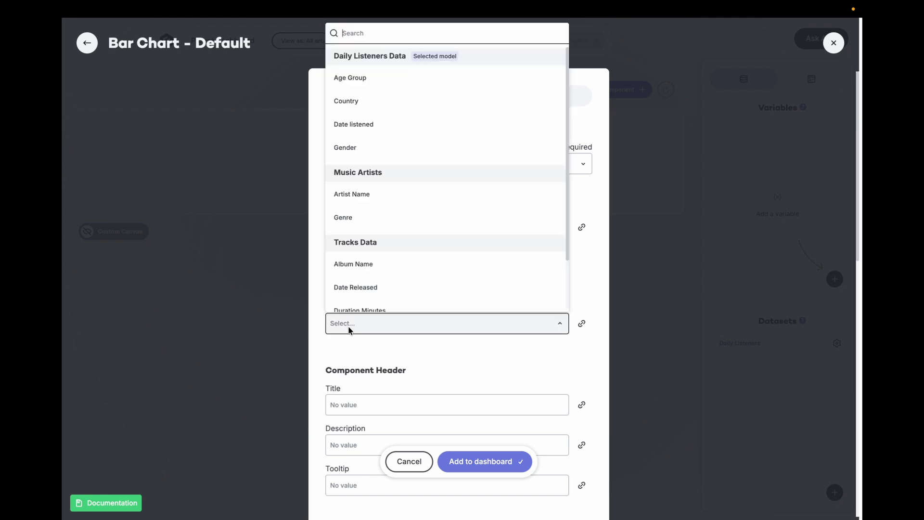
left_click(354, 77)
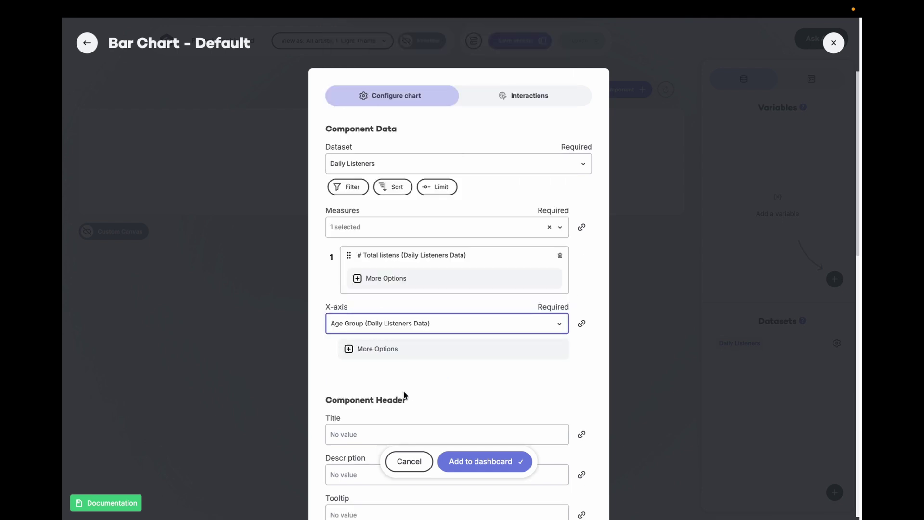
Step: Title the bar chart "Total Listens by Age Group", add it to the dashboard and make it taller
scroll(373, 419, "down", 3)
left_click(352, 289)
type("T")
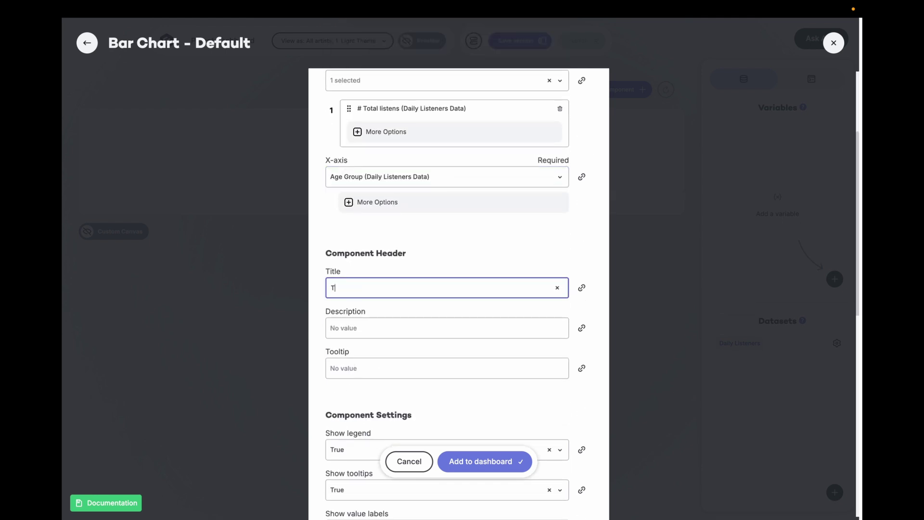
type("otal Listens by Age Group")
scroll(434, 359, "down", 1)
left_click(473, 462)
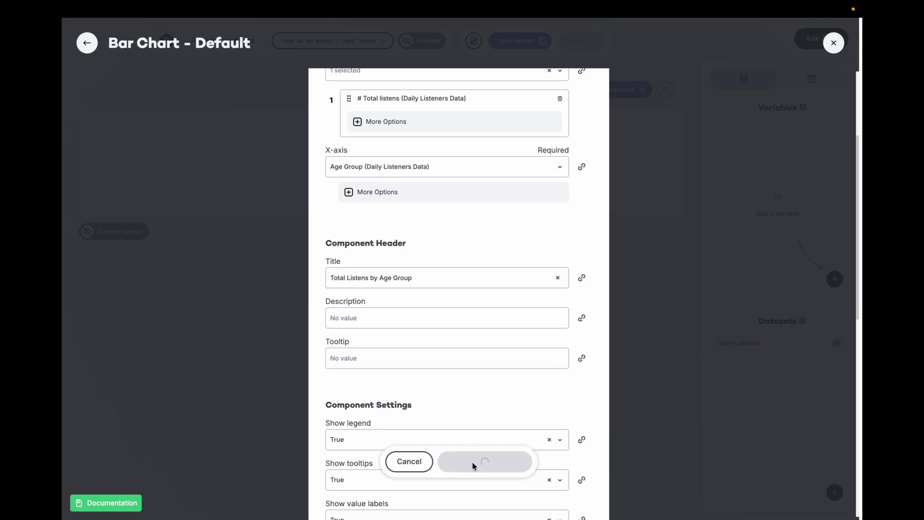
left_click_drag(661, 284, 666, 381)
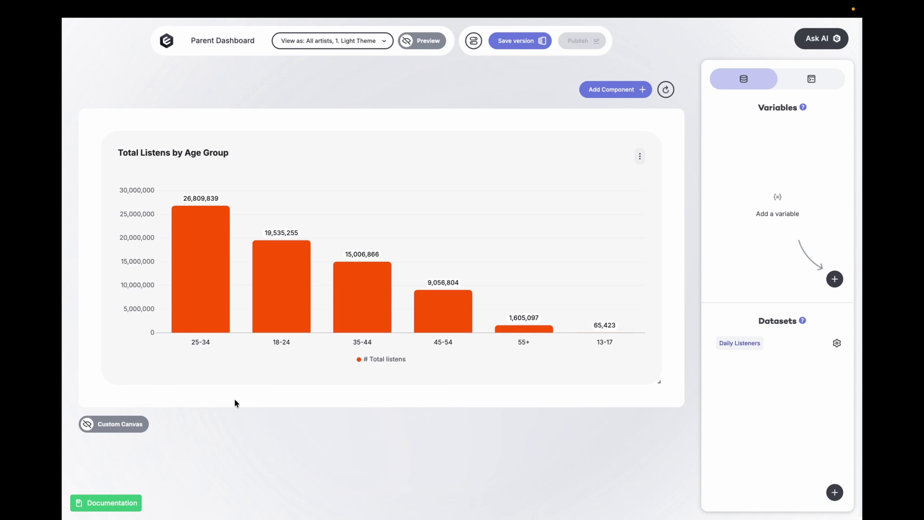
Step: Give the bar chart an interaction that drills down to the Child Dashboard when a bar is clicked
mouse_move(279, 378)
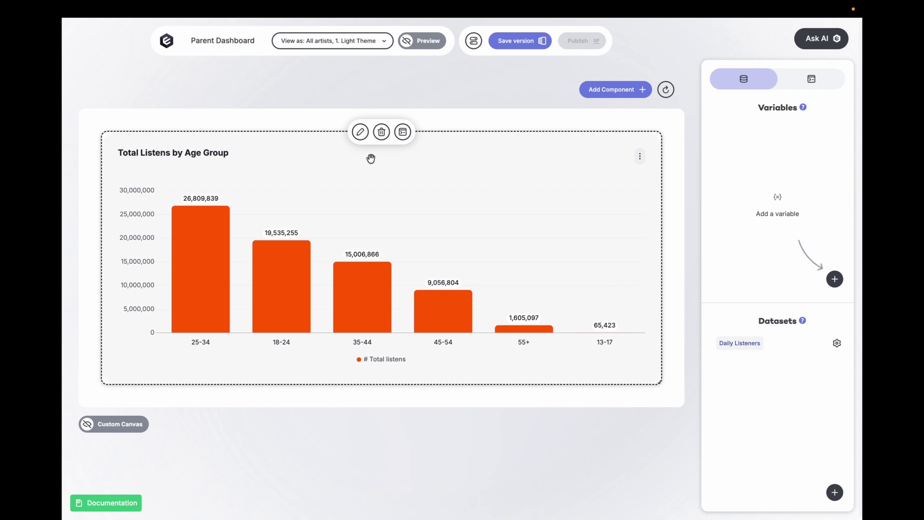
left_click(360, 133)
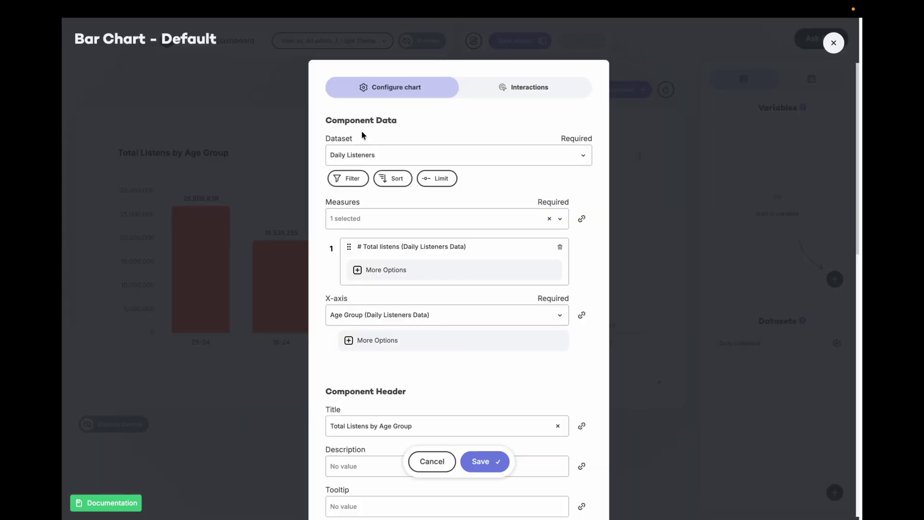
left_click(513, 89)
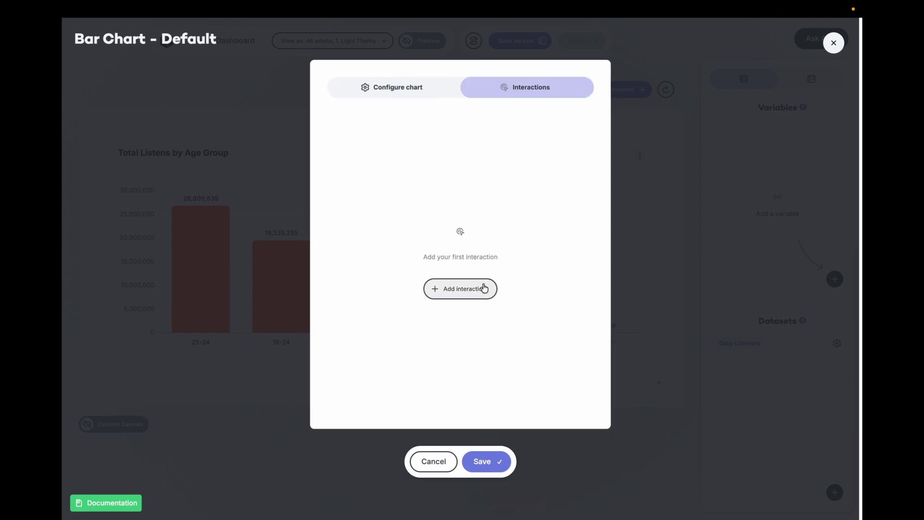
left_click(469, 290)
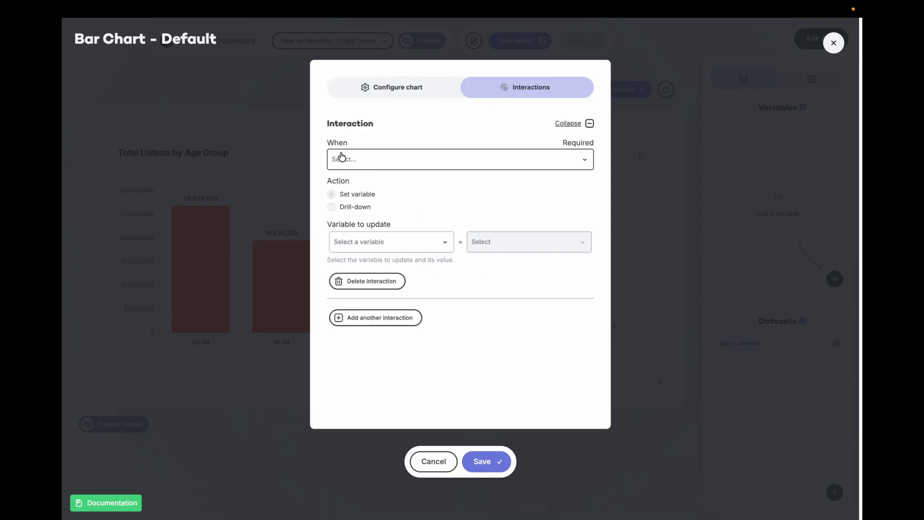
left_click(357, 165)
left_click(356, 185)
left_click(332, 207)
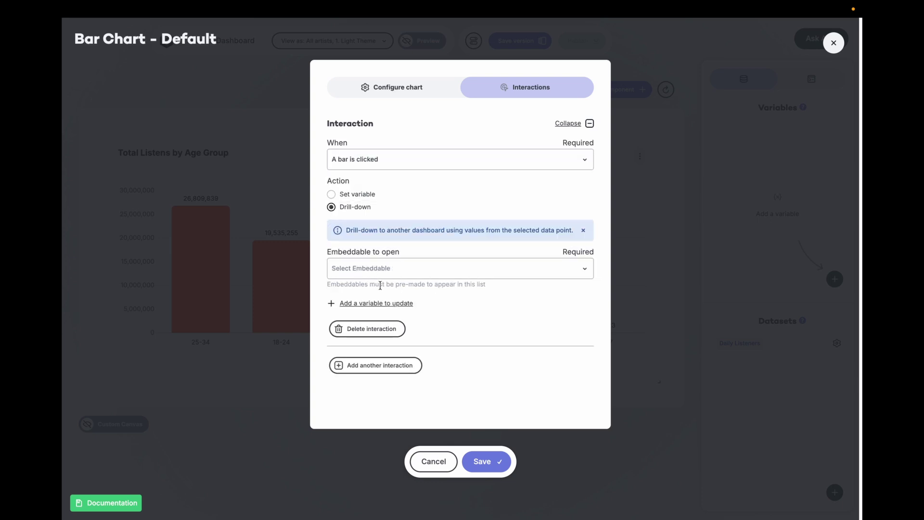
left_click(369, 274)
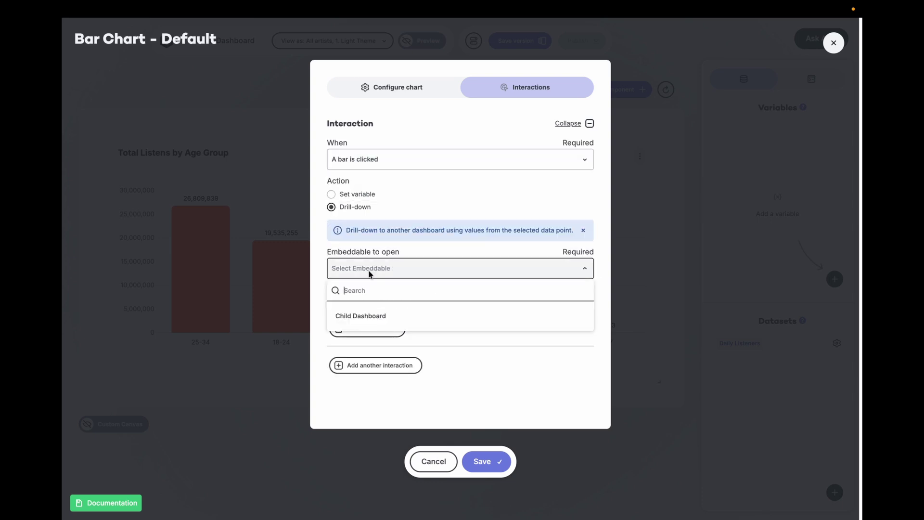
left_click(362, 318)
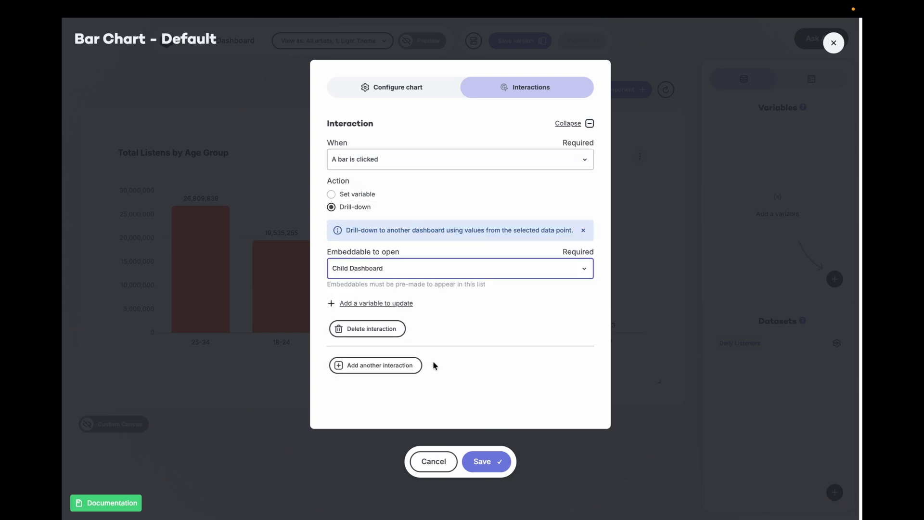
Step: Have the drill-down set the Age Group variable to the clicked axis dimension value, and save the interaction
left_click(352, 304)
left_click(396, 326)
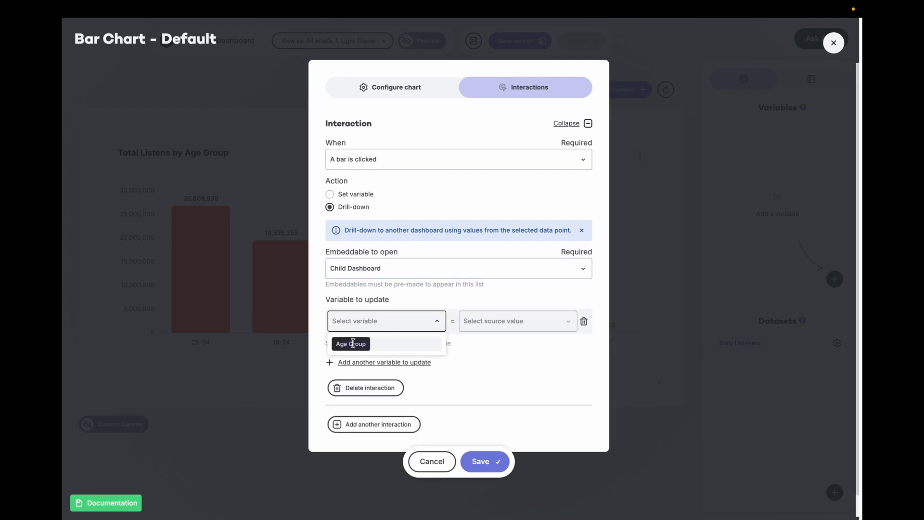
left_click(354, 343)
left_click(520, 326)
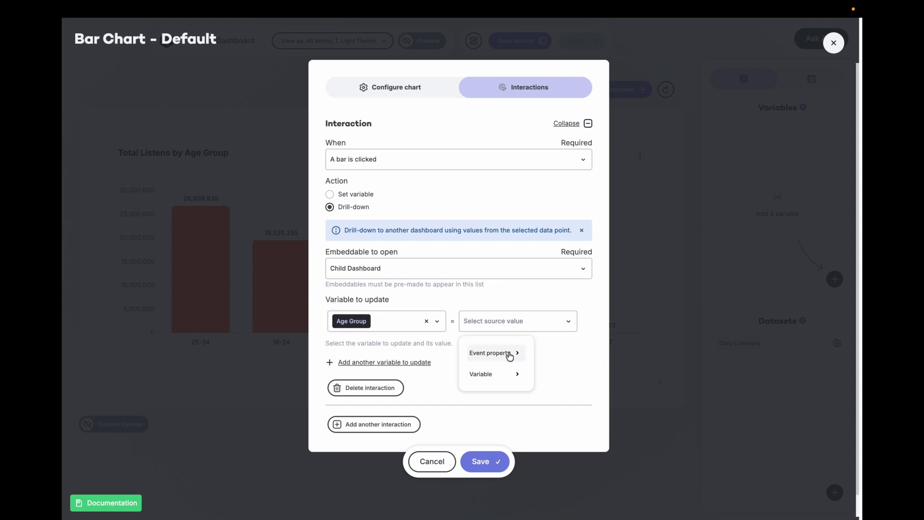
mouse_move(507, 357)
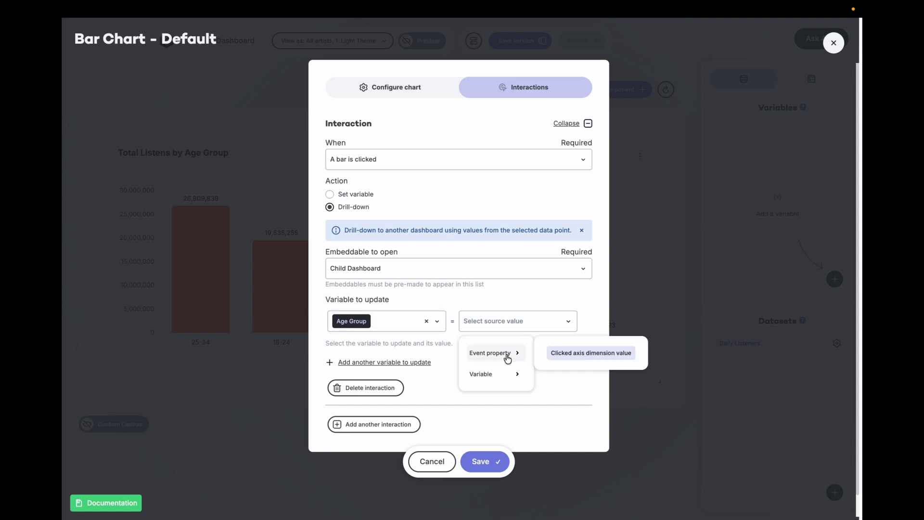
left_click(582, 356)
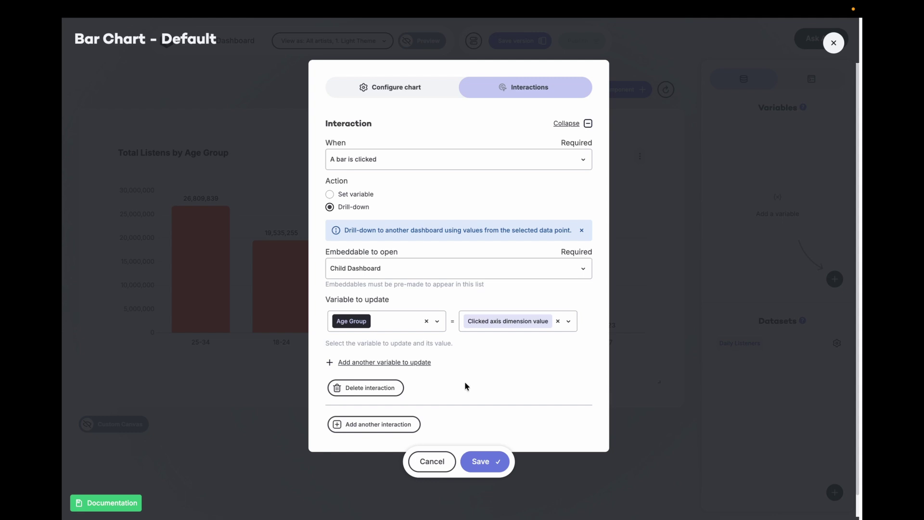
left_click(484, 467)
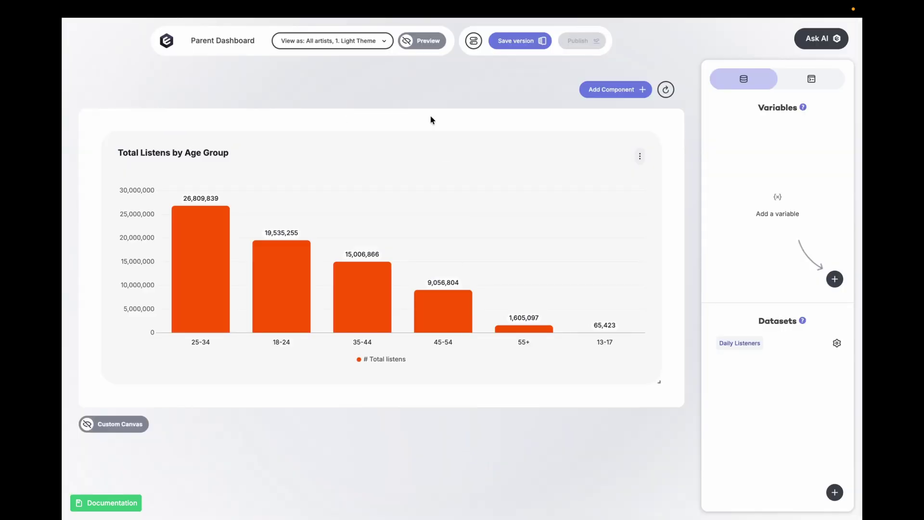
Step: Preview the parent dashboard and test the drill-down from the 18-24 and 35-44 bars
left_click(423, 47)
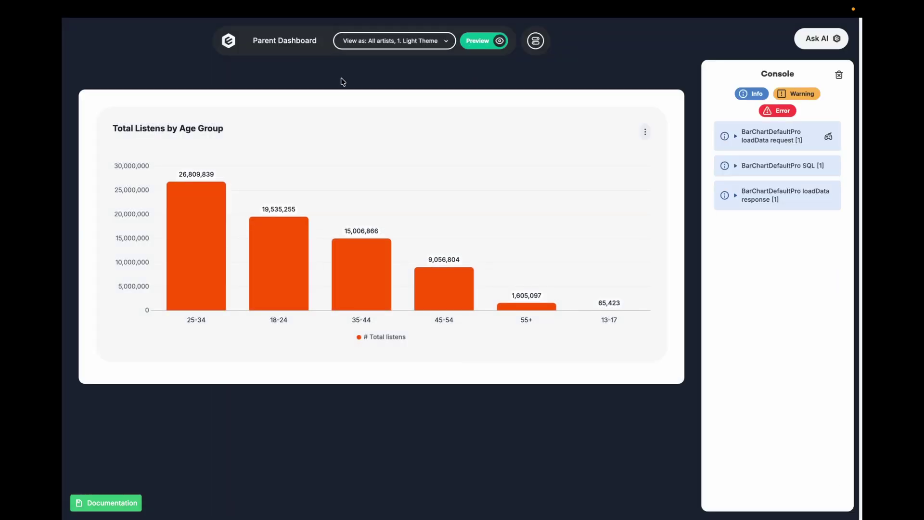
left_click(278, 272)
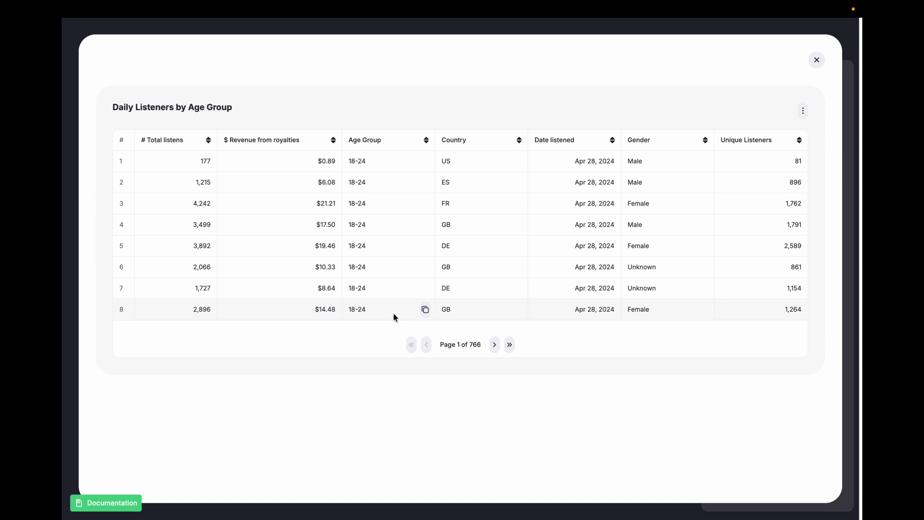
left_click(817, 60)
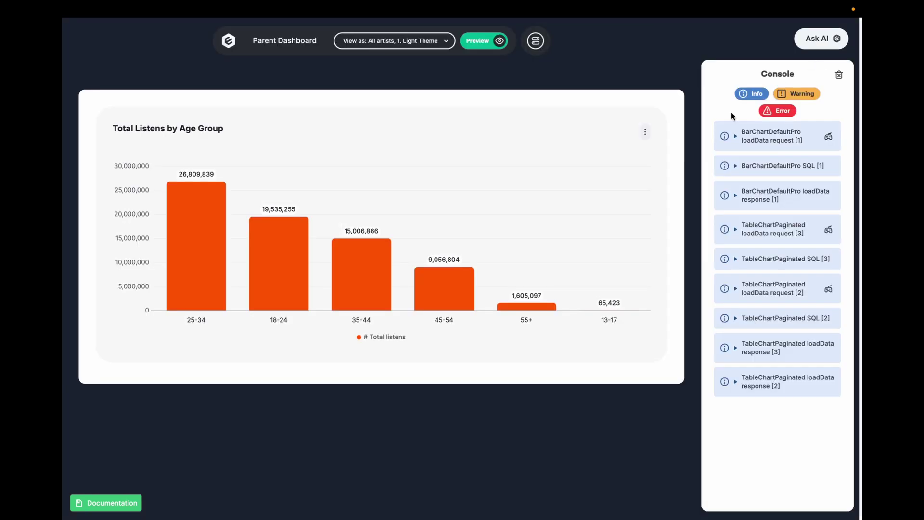
left_click(365, 280)
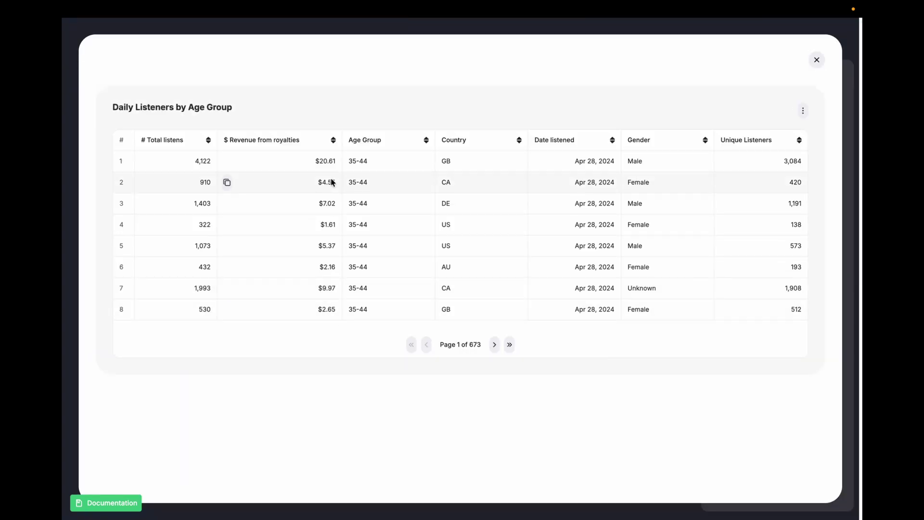